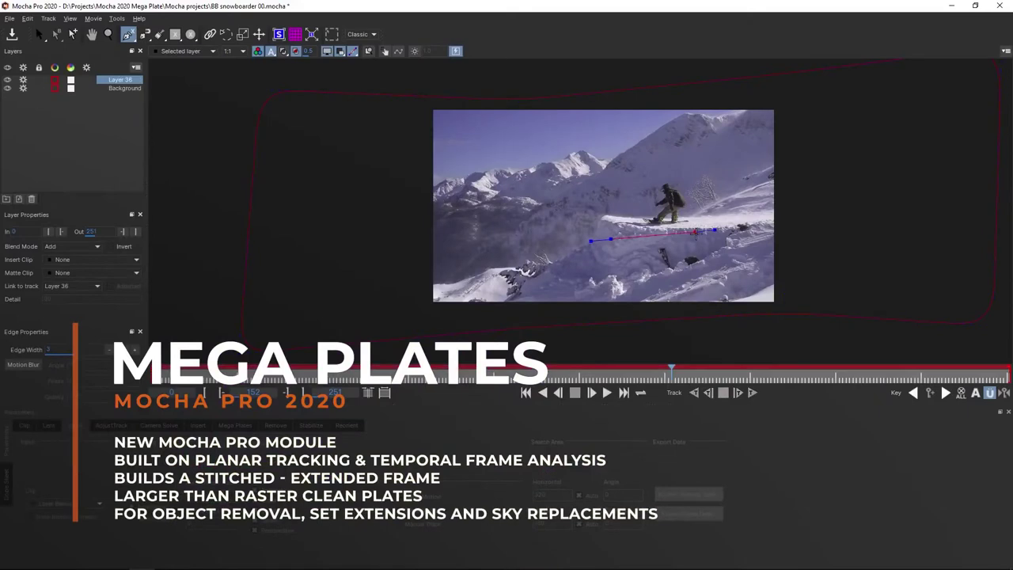
- Add the remaining spline points around the snowboarder and close the mask shape
left_click(687, 169)
left_click(643, 173)
right_click(641, 176)
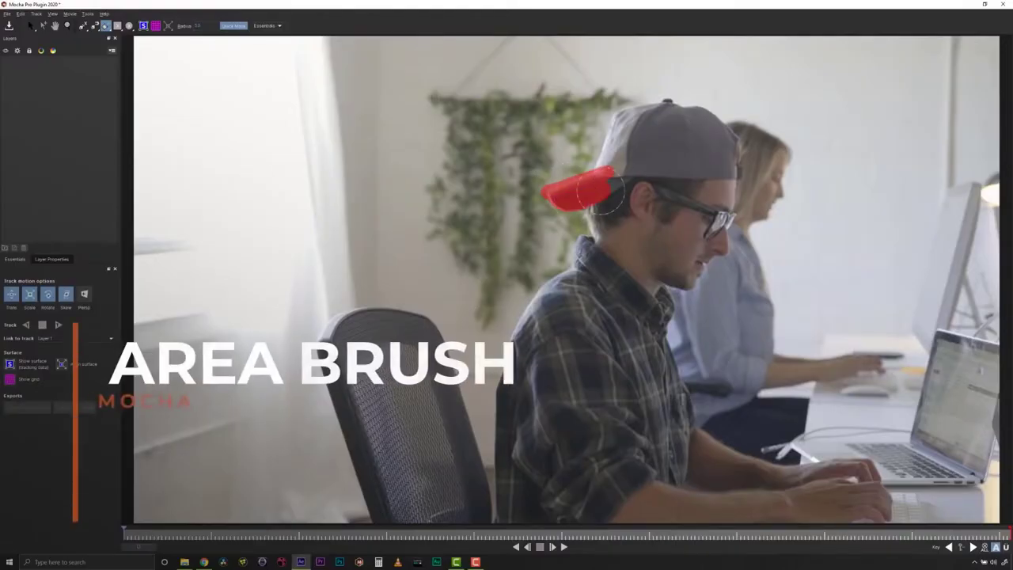
- Paint a quick mask over the man's cap and face with the Area Brush and track it forward
mouse_move(597, 190)
left_mouse_down()
mouse_move(633, 117)
mouse_move(690, 109)
mouse_move(727, 156)
mouse_move(649, 172)
mouse_move(635, 140)
left_mouse_up()
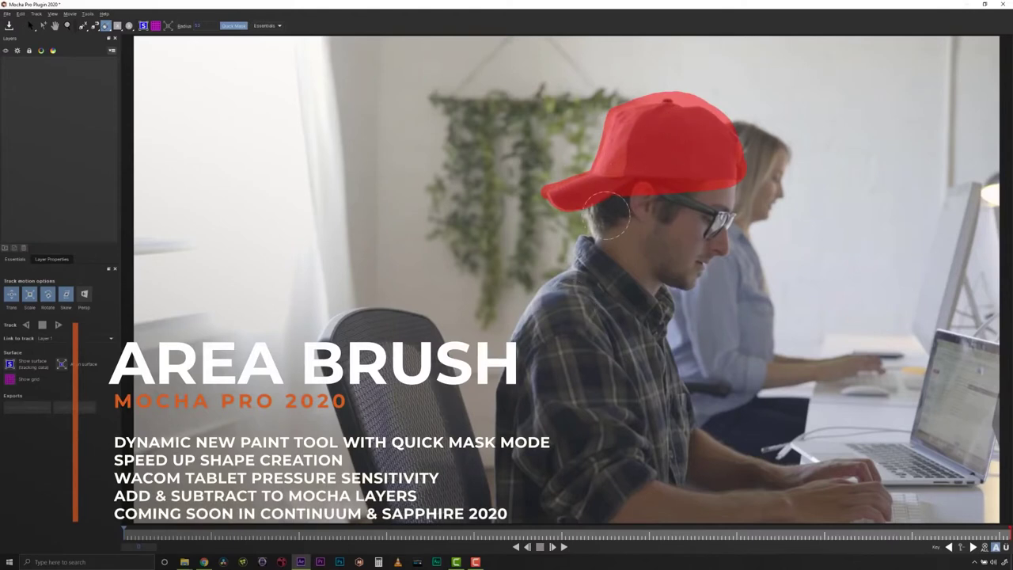
mouse_move(685, 198)
left_mouse_down()
mouse_move(739, 198)
mouse_move(616, 123)
mouse_move(530, 189)
mouse_move(603, 105)
mouse_move(658, 87)
mouse_move(725, 102)
mouse_move(749, 146)
mouse_move(753, 184)
mouse_move(688, 261)
left_mouse_up()
left_click(58, 325)
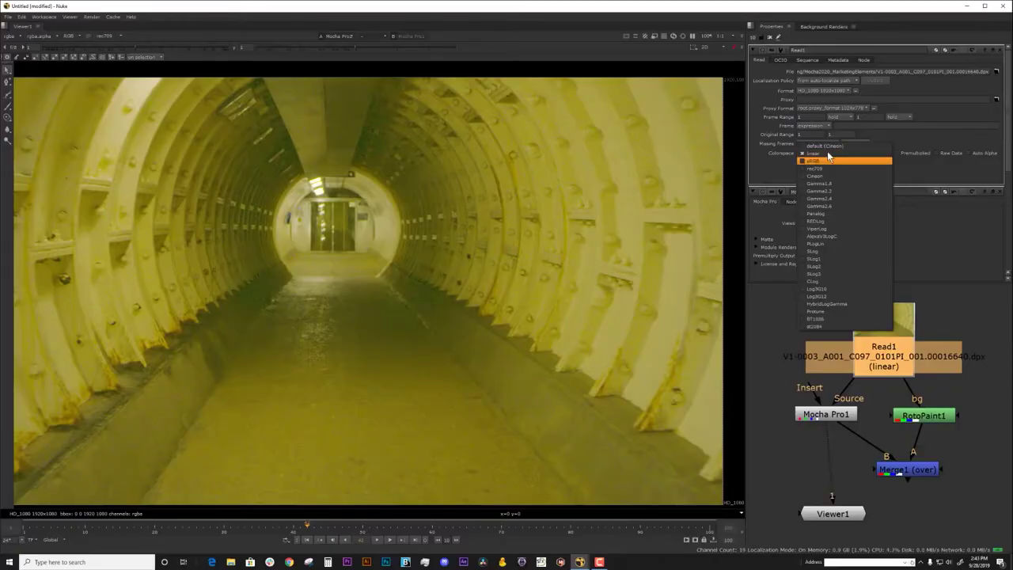
- Try sRGB as the Read1 node's colorspace in Nuke and set it to rec709
left_click(818, 161)
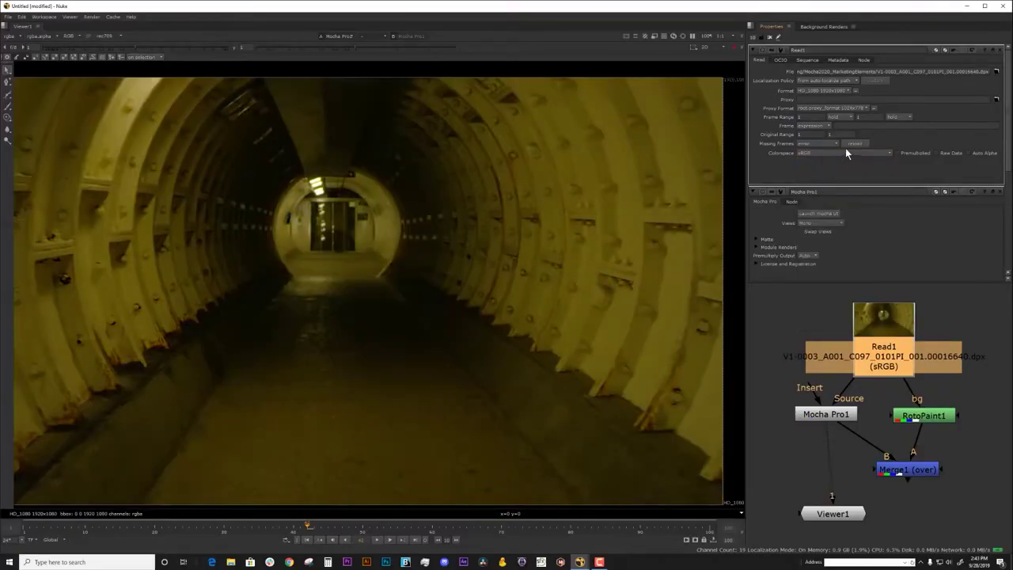
left_click(845, 152)
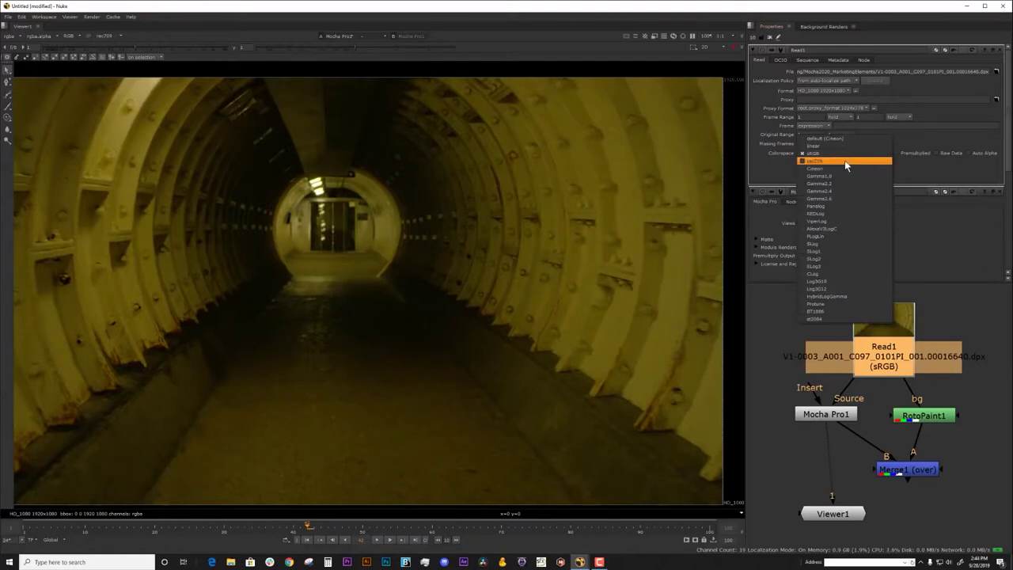
left_click(845, 159)
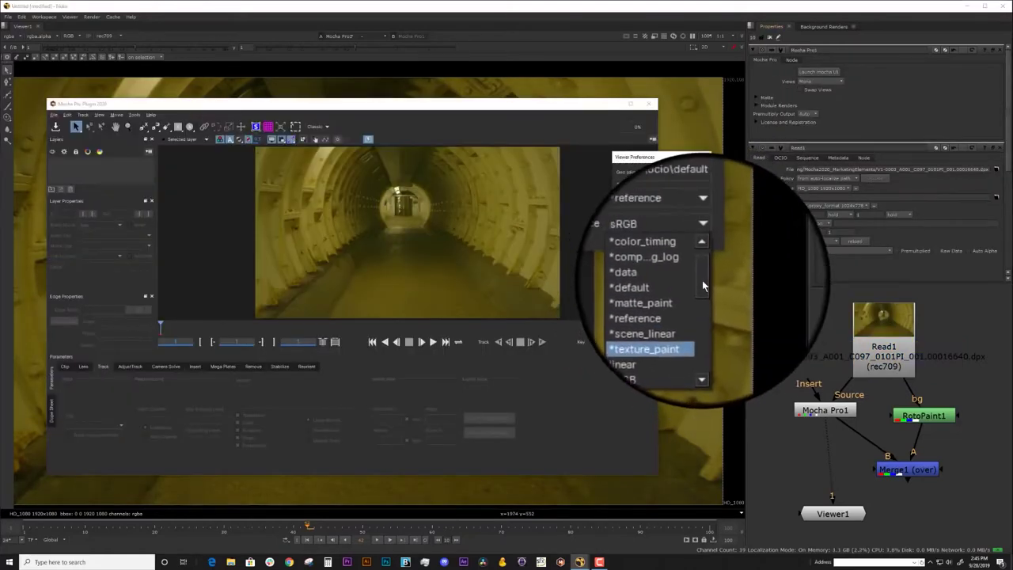
- Try rec709 and other entries for the lower colorspace option in Mocha's Viewer Preferences
scroll(701, 280, "down", 3)
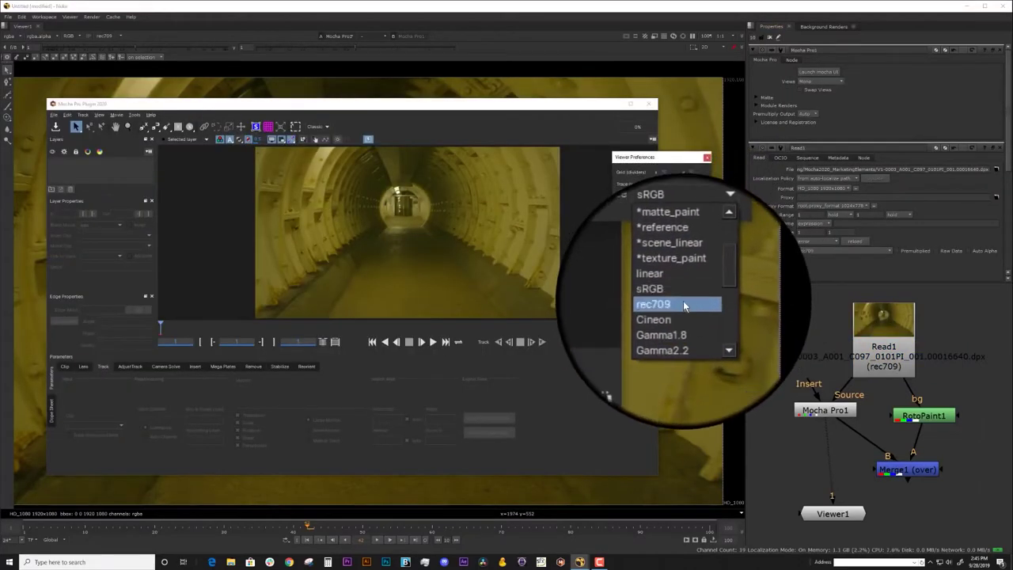
left_click(683, 301)
left_click(680, 258)
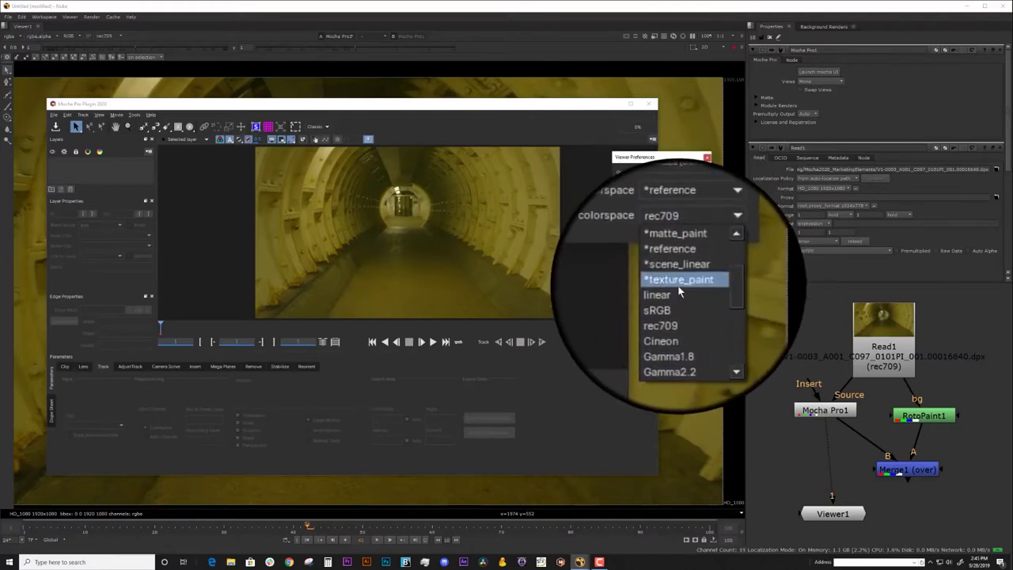
left_click(677, 292)
left_click(692, 214)
scroll(676, 285, "down", 1)
left_click(679, 300)
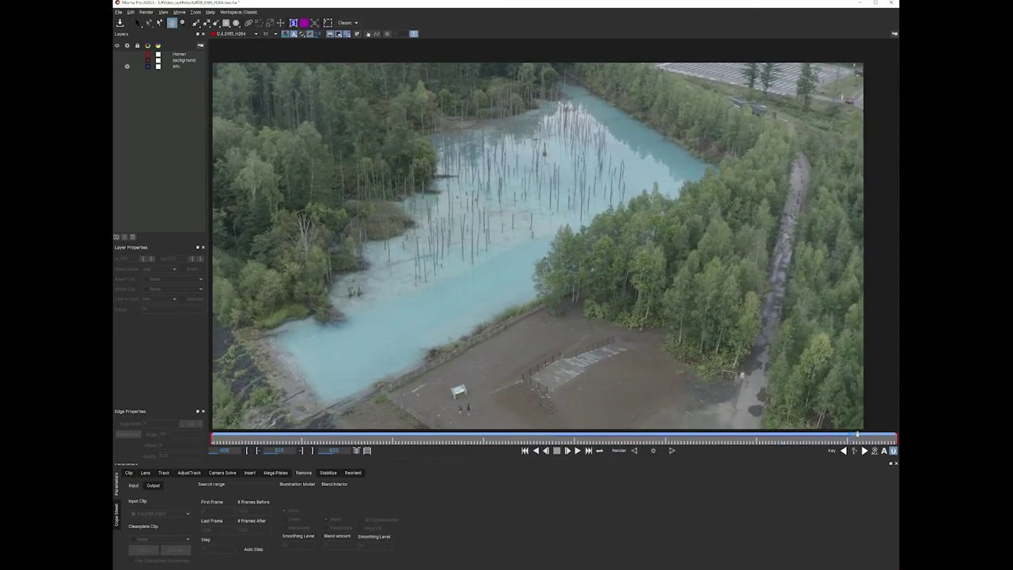
- Review the drone clip of the pond and examine the two people standing at the information board
left_click_drag(702, 446, 397, 441)
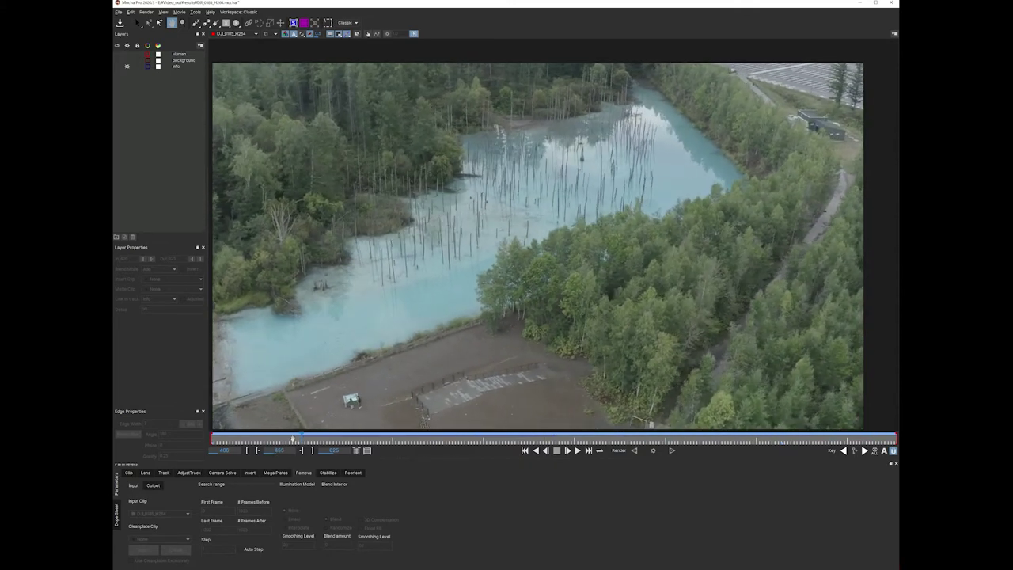
left_click_drag(204, 441, 250, 436)
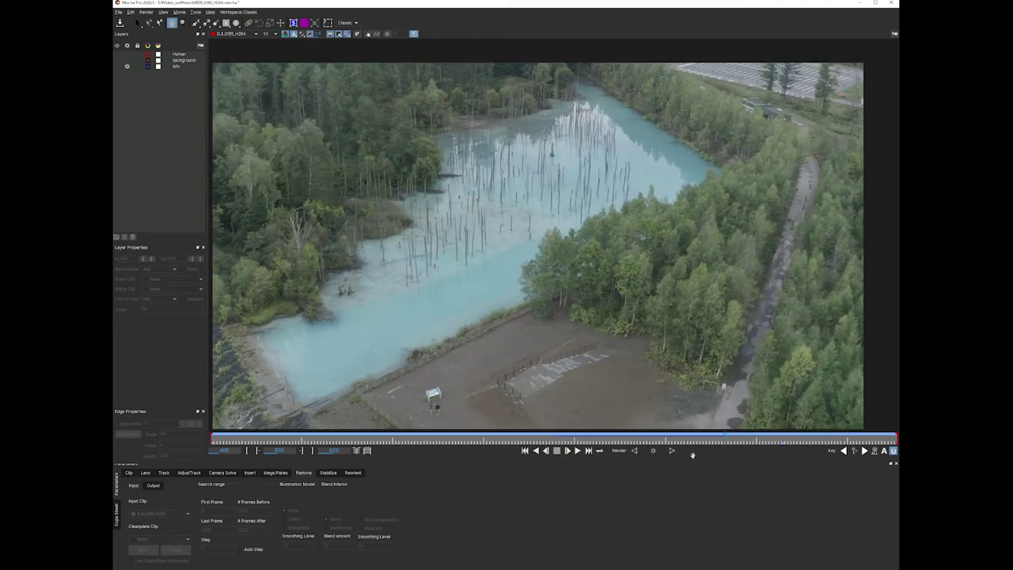
left_click_drag(692, 455, 388, 455)
left_click_drag(231, 445, 211, 445)
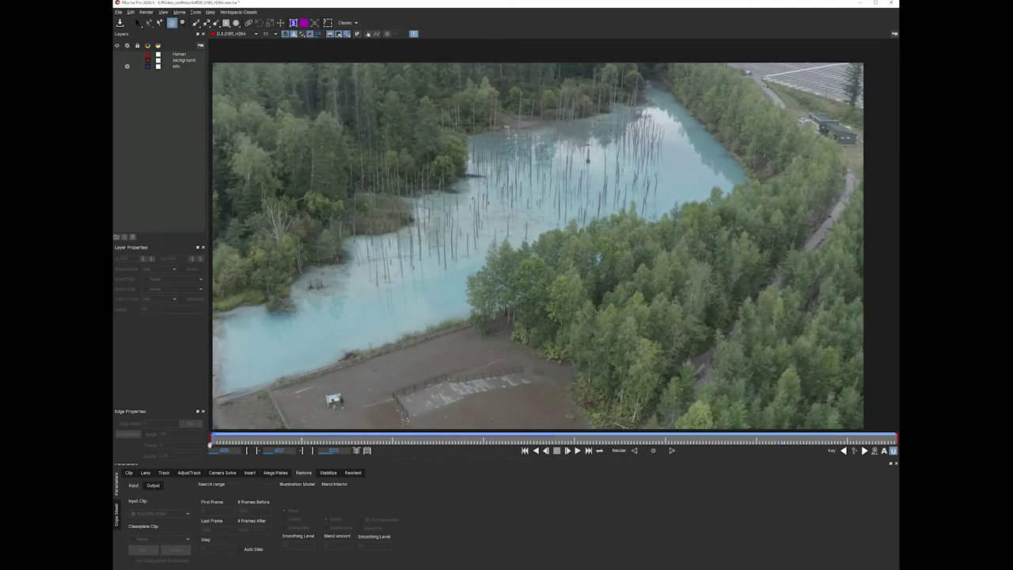
left_click_drag(532, 439, 502, 439)
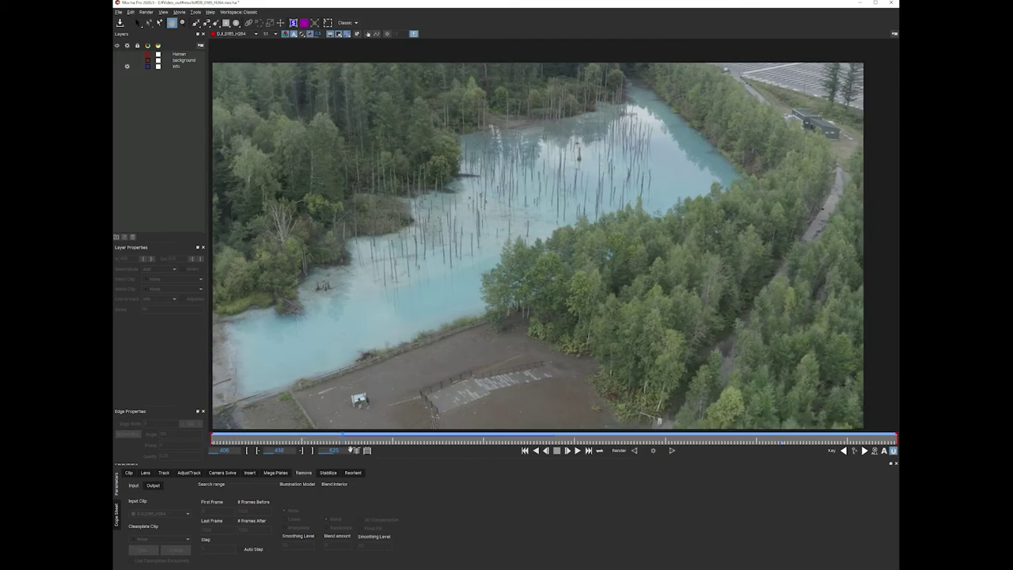
left_click_drag(508, 439, 228, 434)
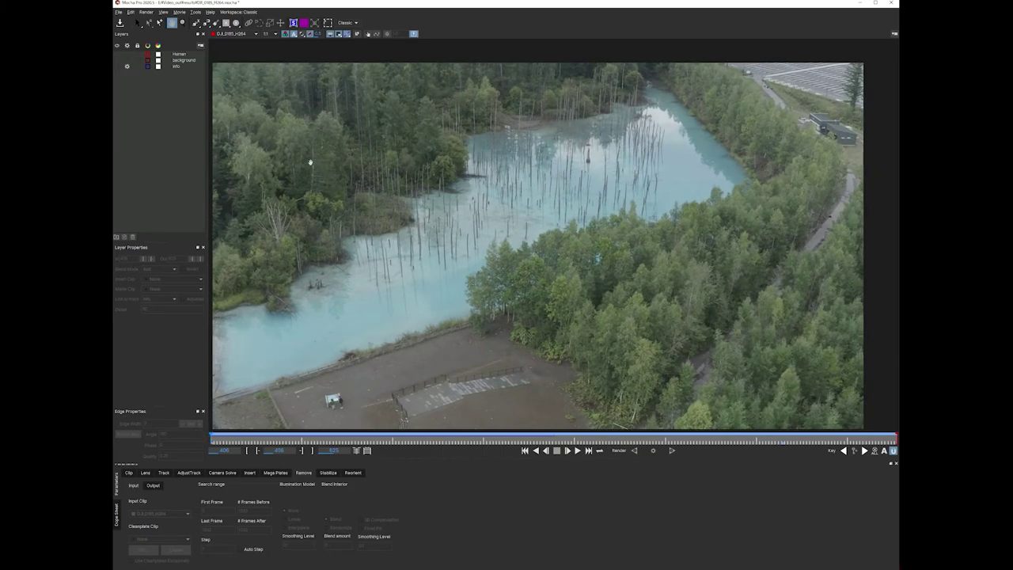
scroll(504, 260, "up", 2)
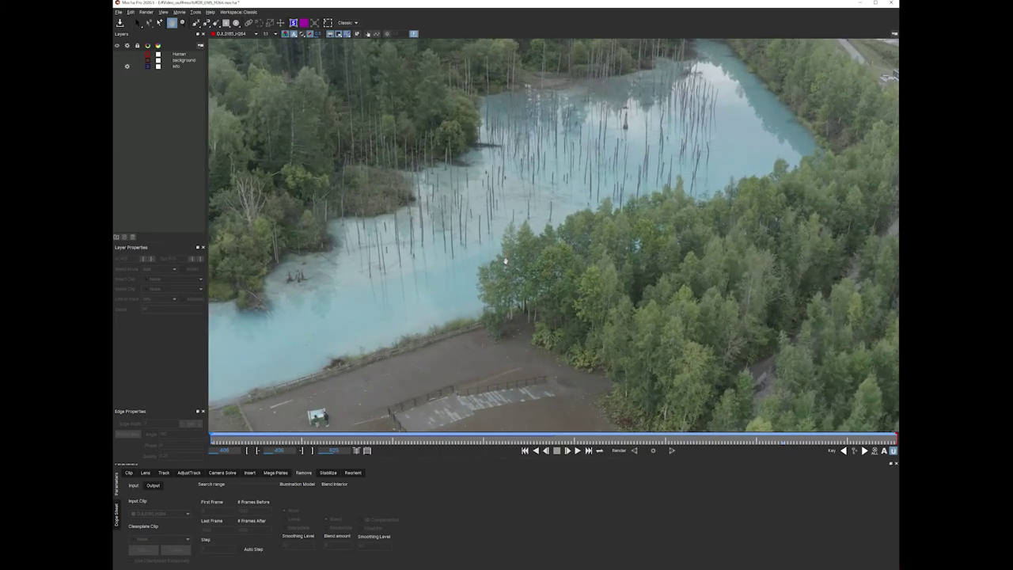
scroll(504, 260, "up", 3)
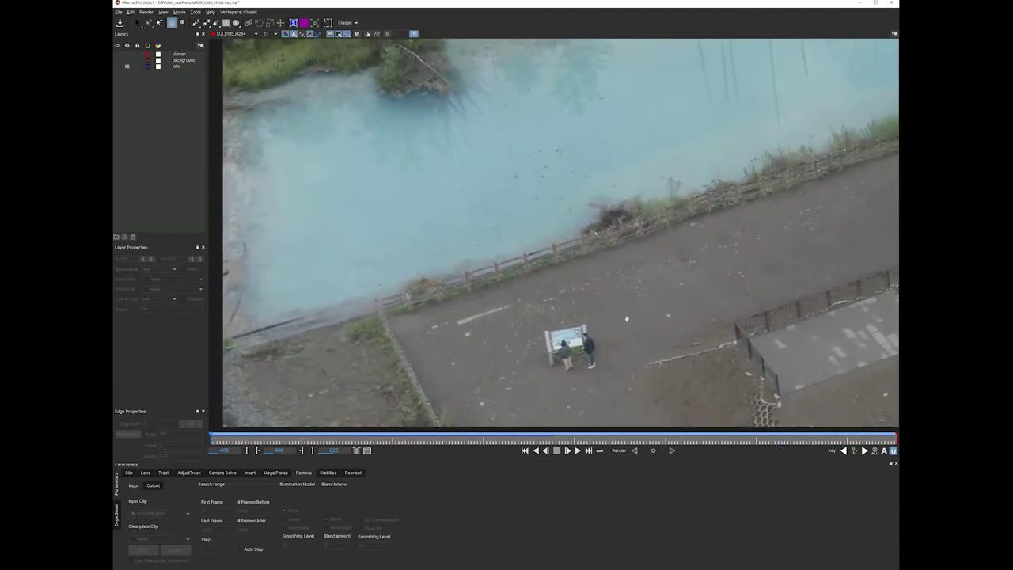
left_click_drag(351, 441, 295, 448)
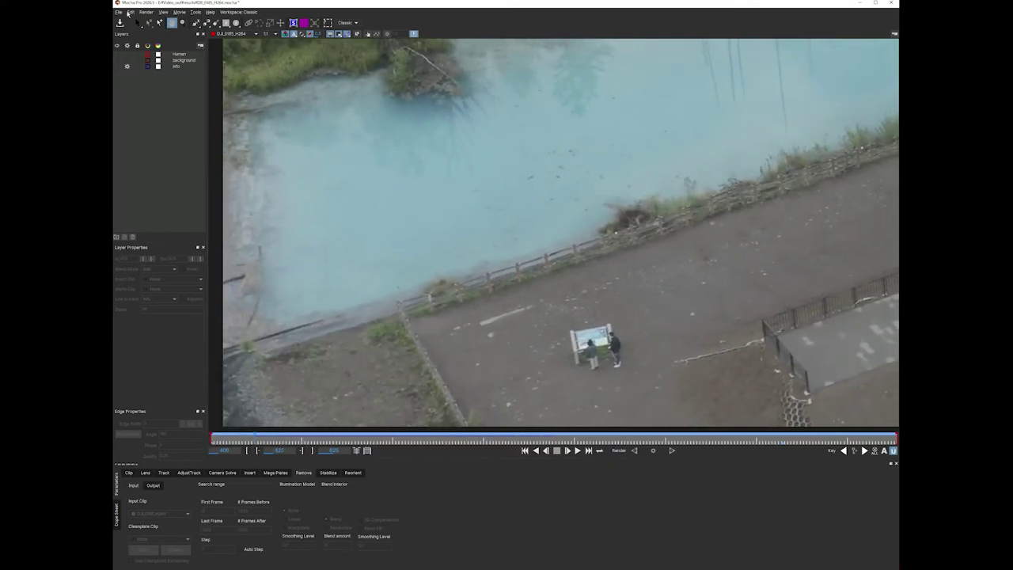
- Make the info, background and Human layers visible one after another, ending with the Human layer selected
left_click(175, 67)
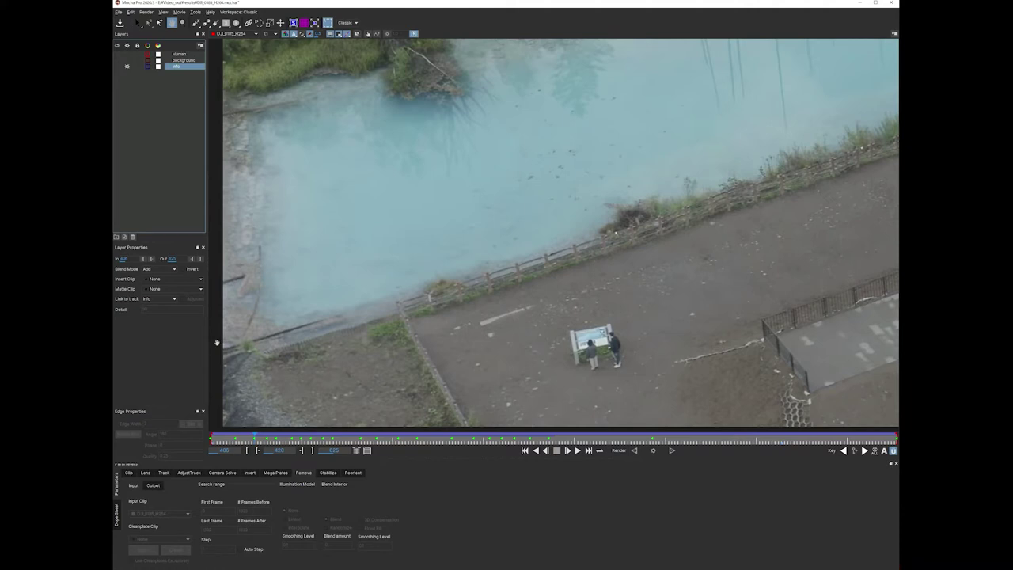
left_click(117, 66)
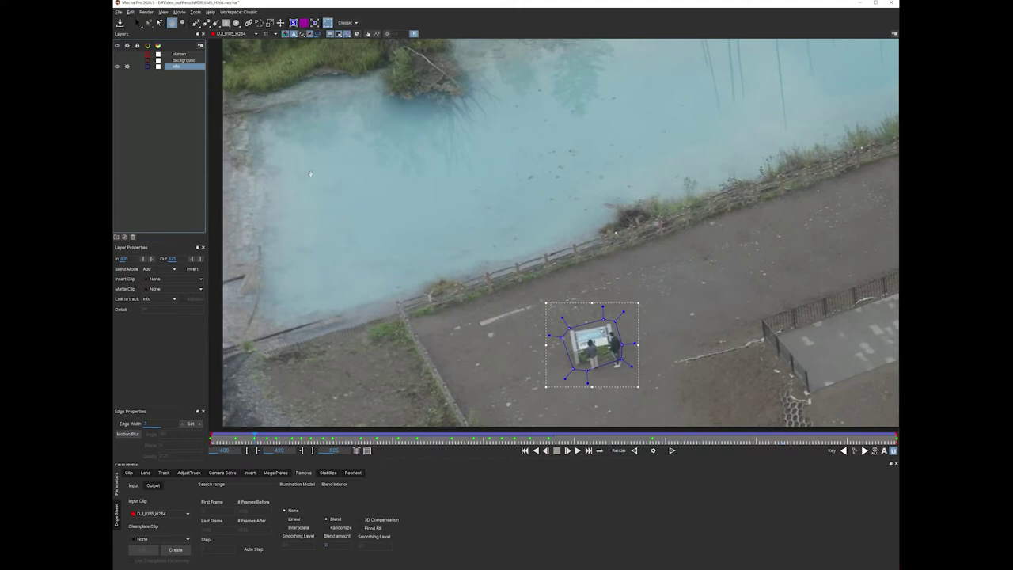
left_click(182, 60)
left_click(117, 60)
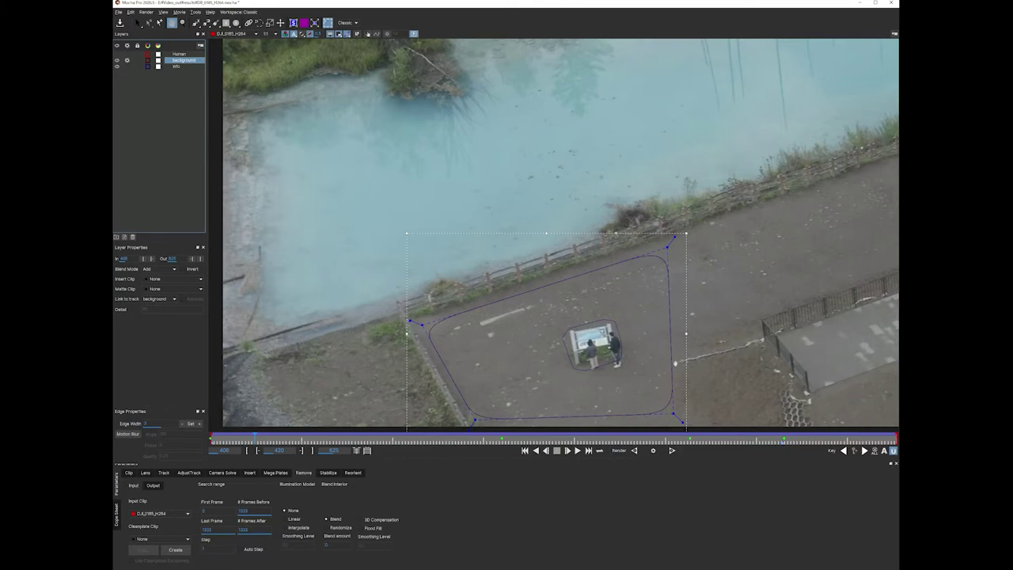
left_click(188, 54)
left_click(125, 55)
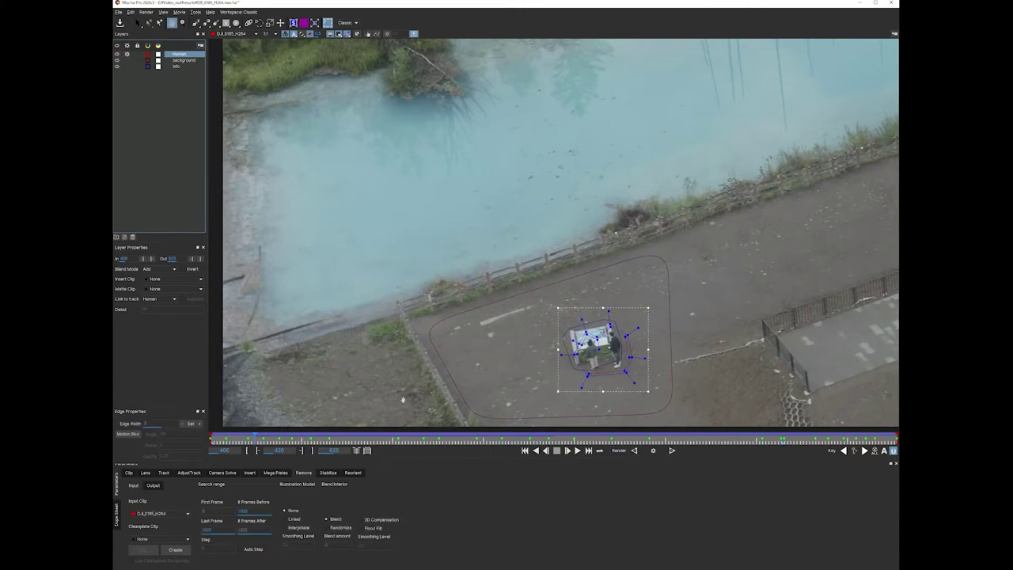
- Hide the background and info layers and check the Human mask around the people over the opening frames
left_click_drag(256, 437, 207, 438)
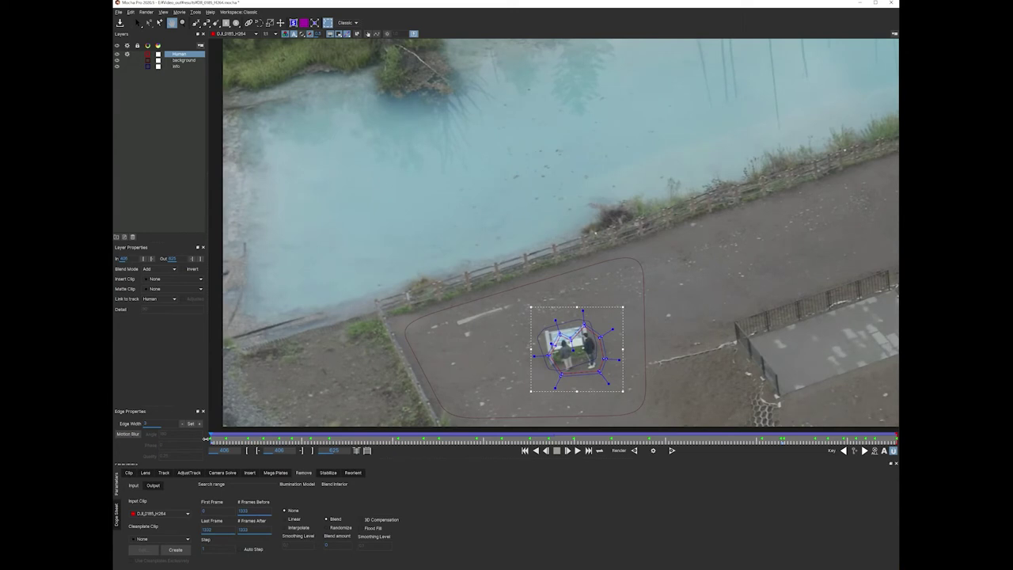
left_click(117, 61)
left_click(118, 66)
left_click_drag(246, 440, 211, 437)
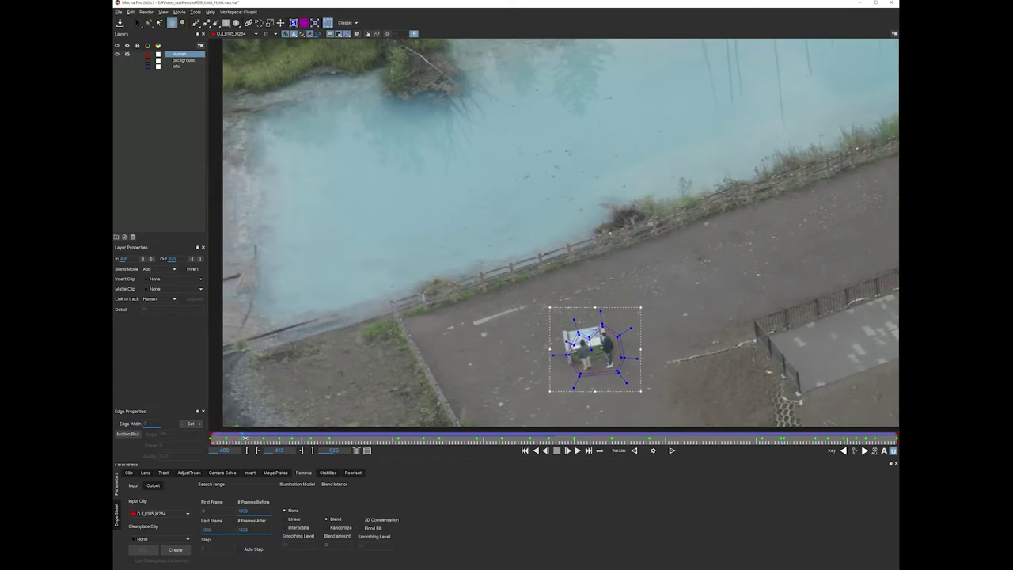
left_click_drag(294, 437, 231, 434)
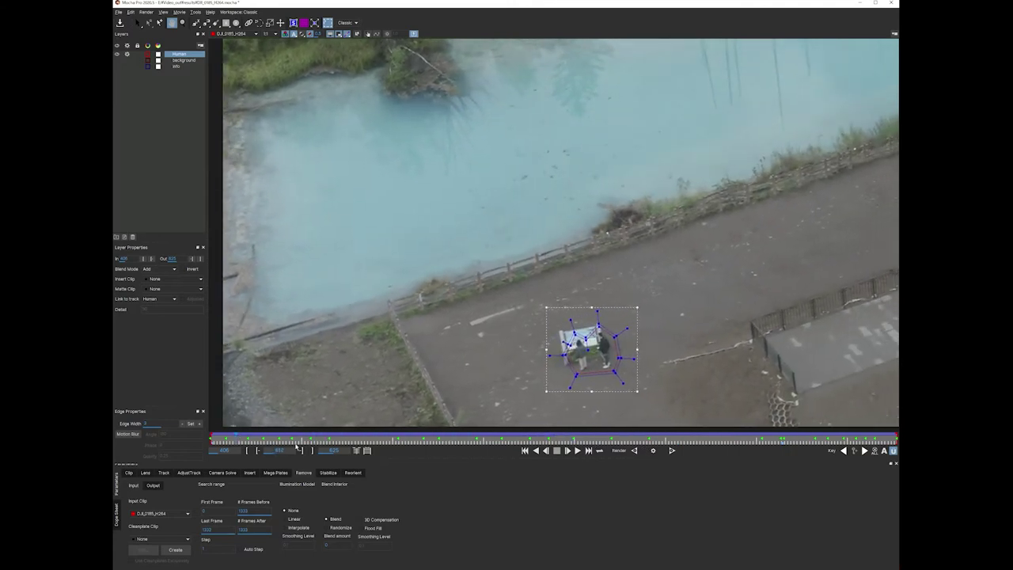
left_click_drag(302, 448, 315, 449)
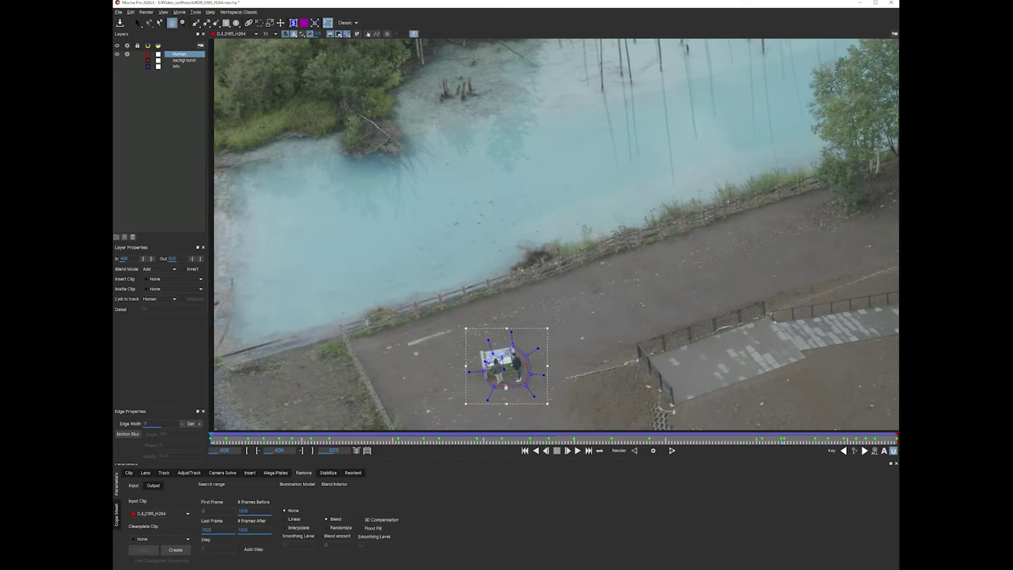
- Examine the background mask around the board and select the Human, background and info layers in turn
left_click(182, 61)
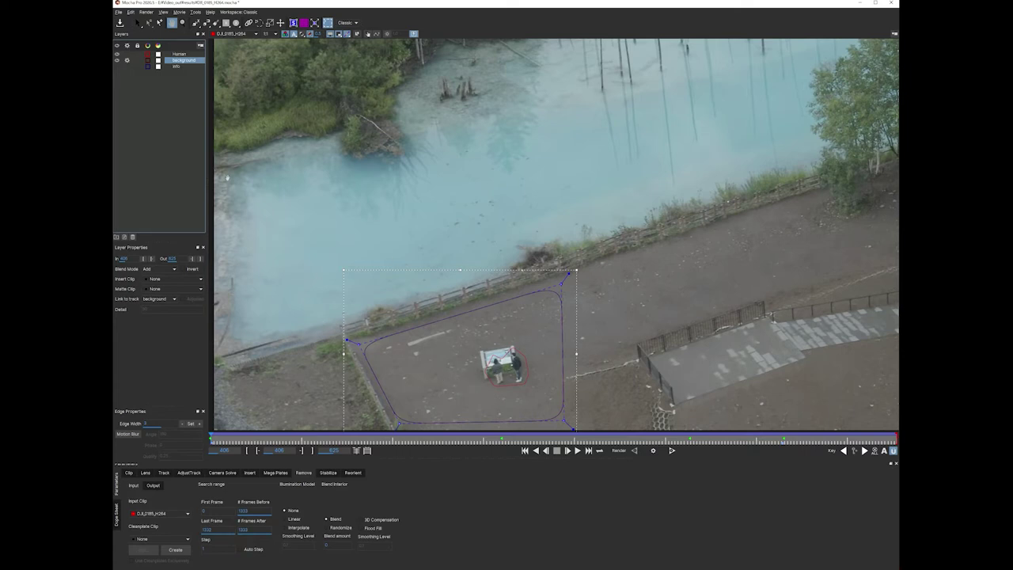
left_click(170, 87)
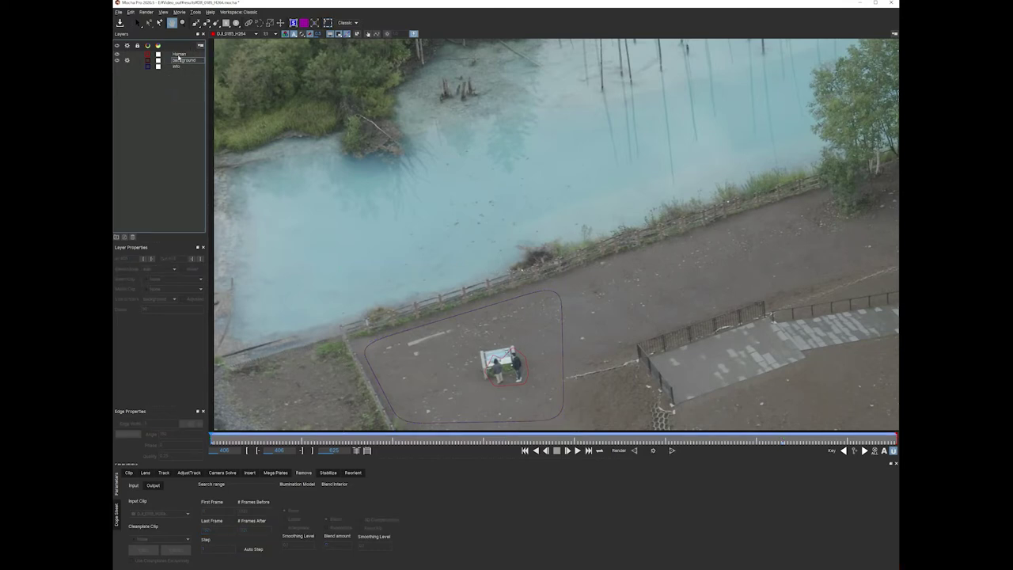
left_click(179, 54)
left_click(179, 61)
left_click(180, 66)
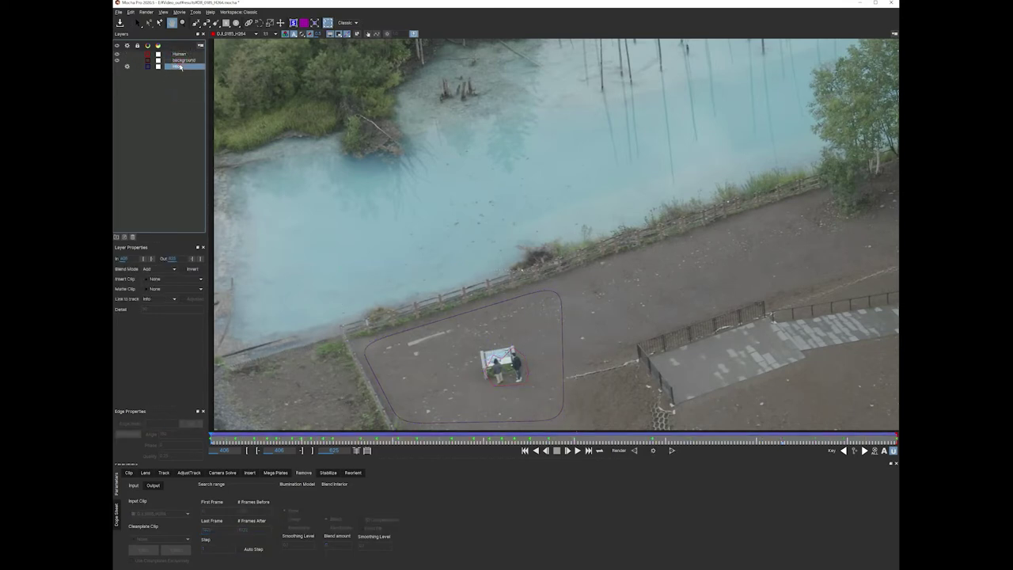
left_click(127, 67)
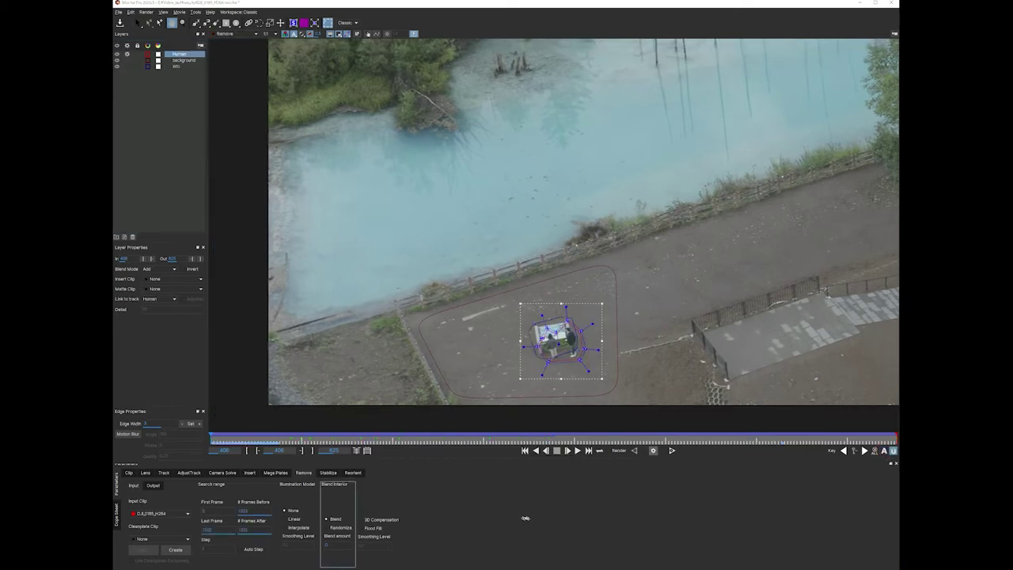
- Set the Human layer's Blend Interior to Randomize and render the removal forward
left_click(328, 527)
left_click(671, 450)
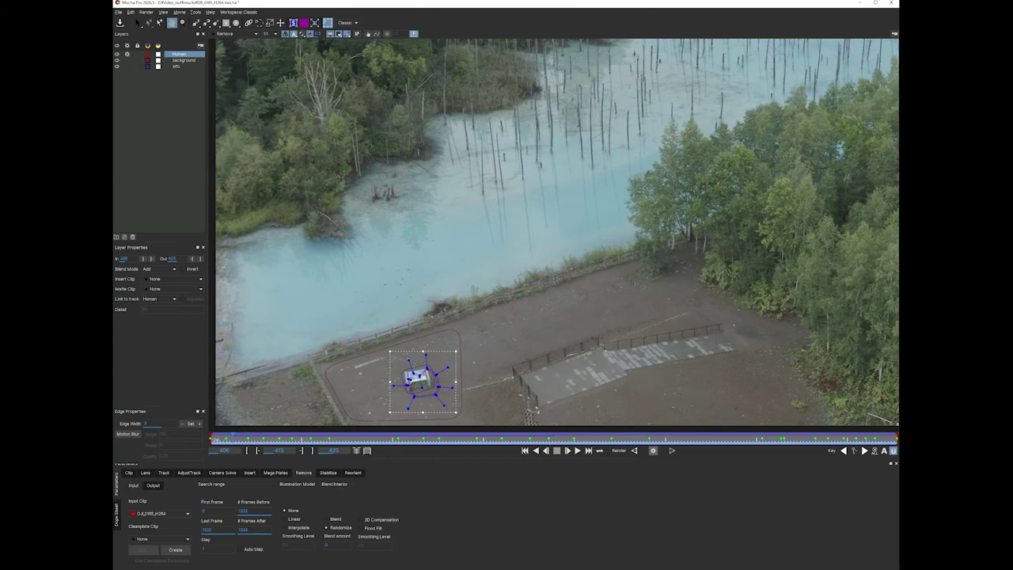
- Hide all layer shapes and check the rendered removal around the information board through the whole clip
left_click(118, 53)
left_click(118, 60)
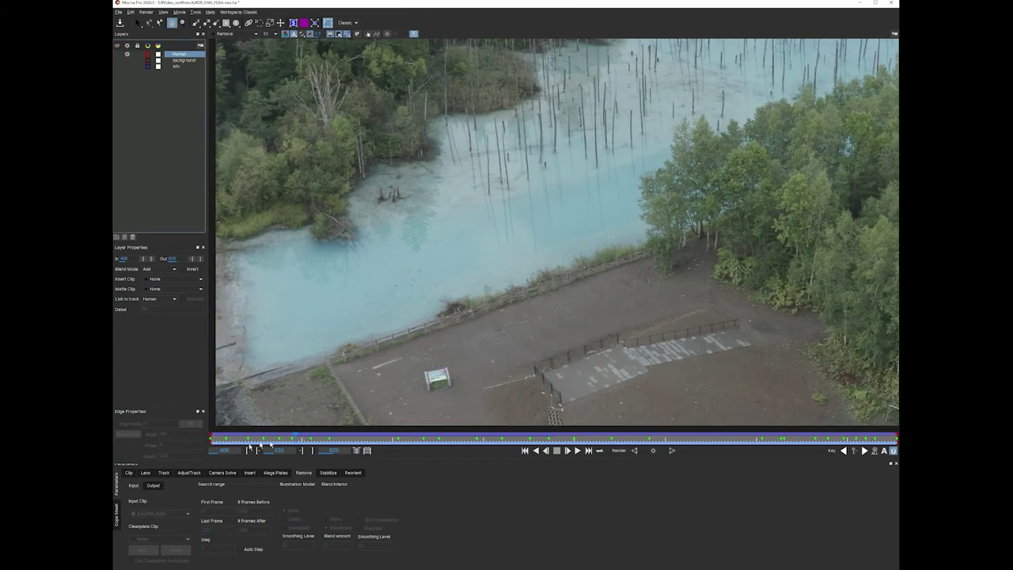
left_click_drag(294, 436, 714, 441)
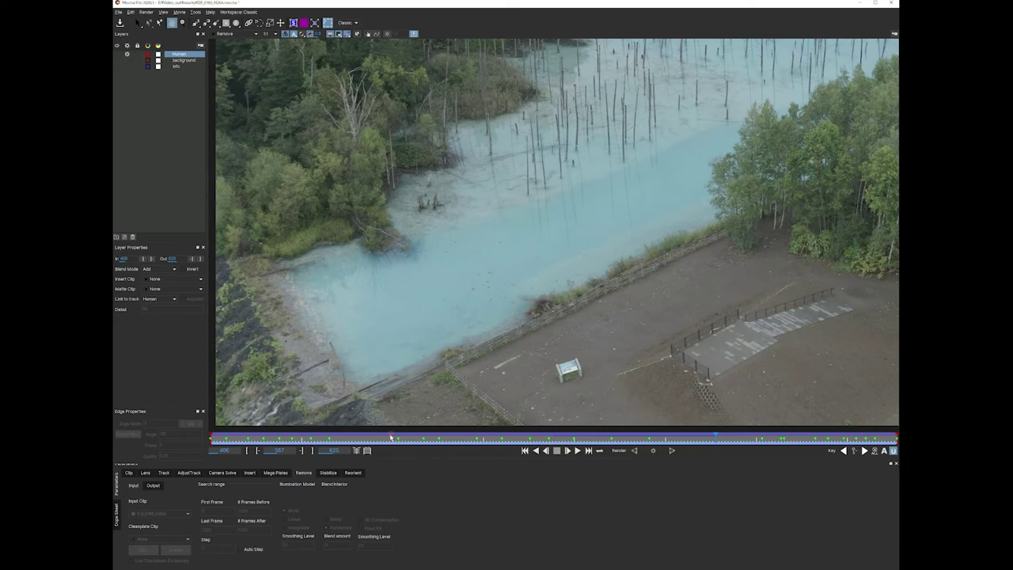
left_click(392, 440)
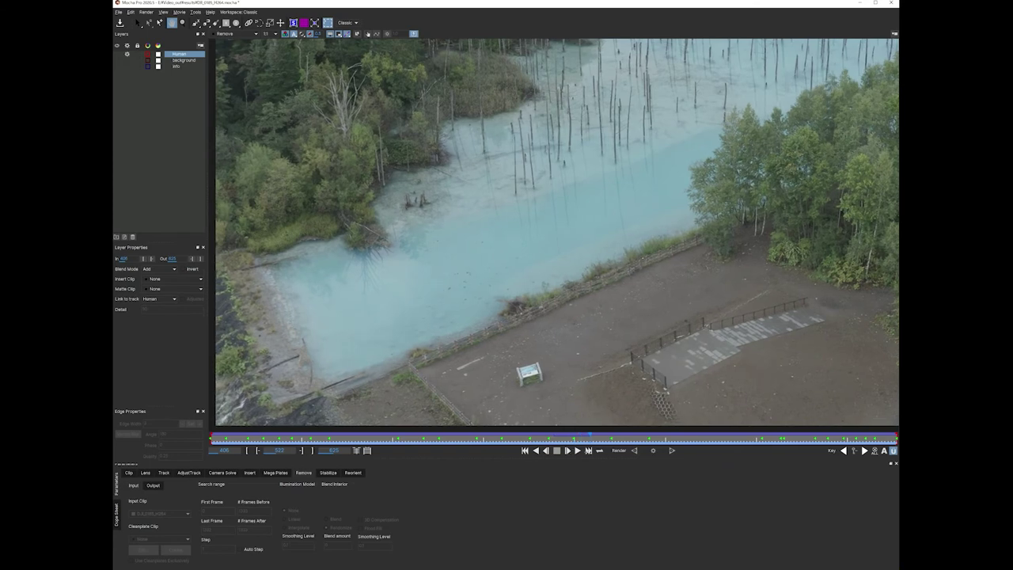
left_click_drag(617, 440, 581, 446)
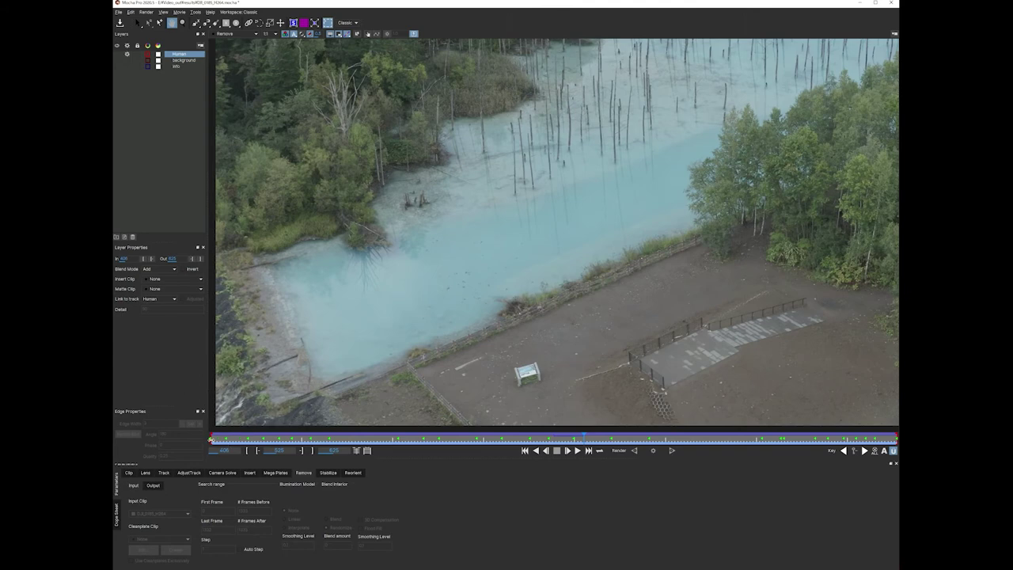
left_click_drag(218, 442, 885, 439)
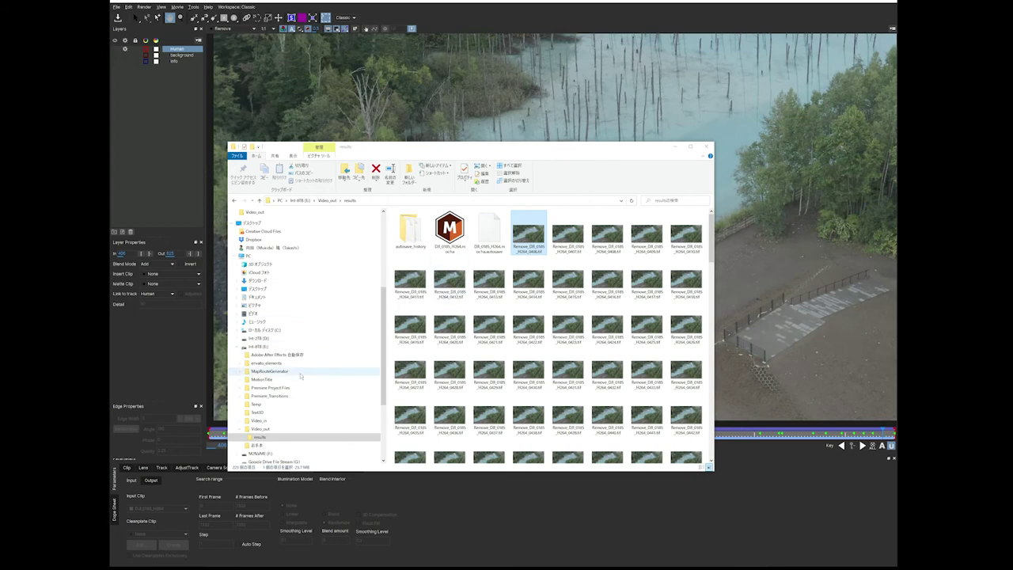
- In File Explorer, look through the rendered Remove TIF frame sequence in the results folder under Video_out
left_click(258, 437)
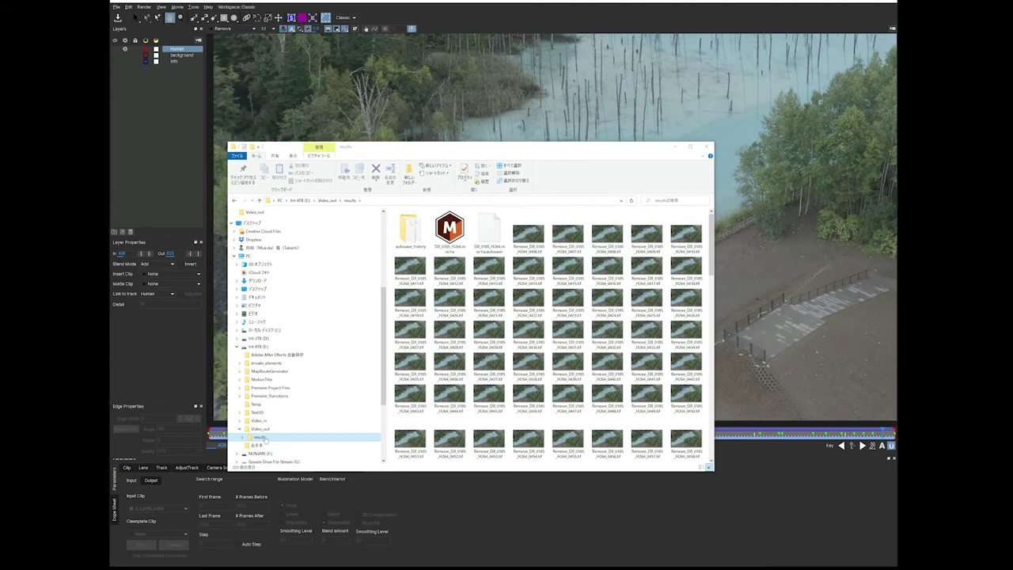
scroll(562, 303, "down", 10)
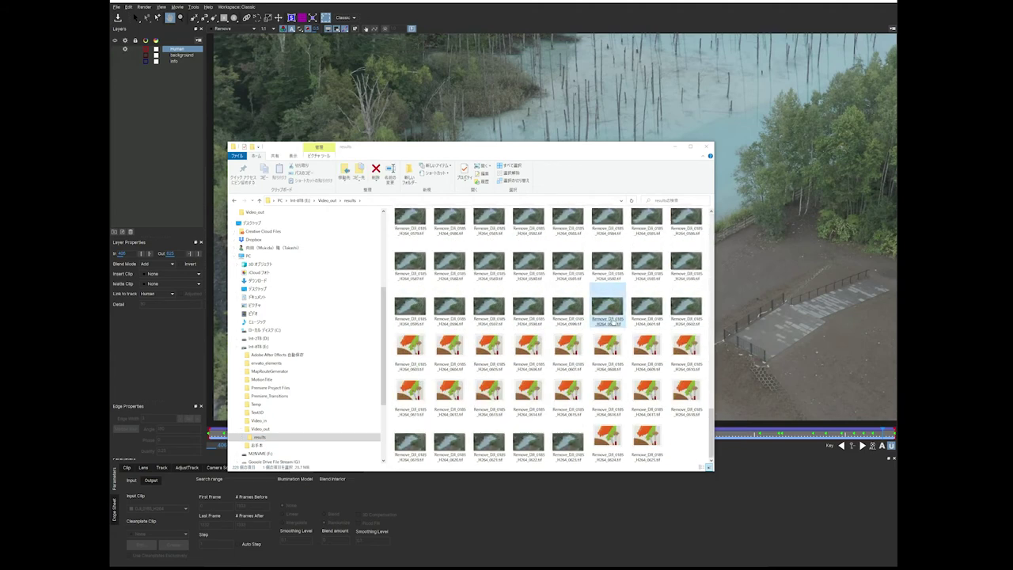
scroll(607, 320, "up", 3)
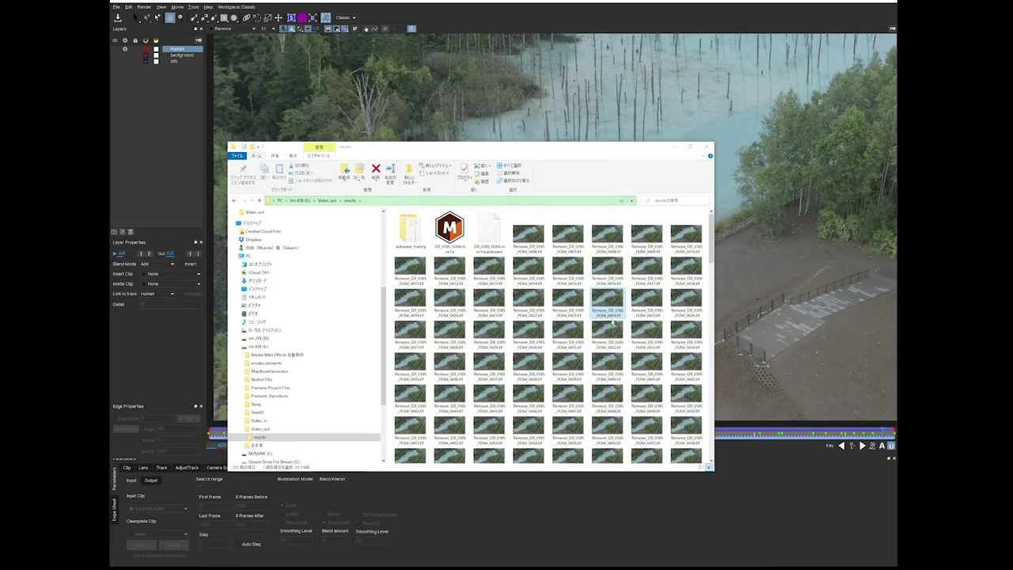
scroll(610, 323, "down", 10)
scroll(611, 322, "up", 10)
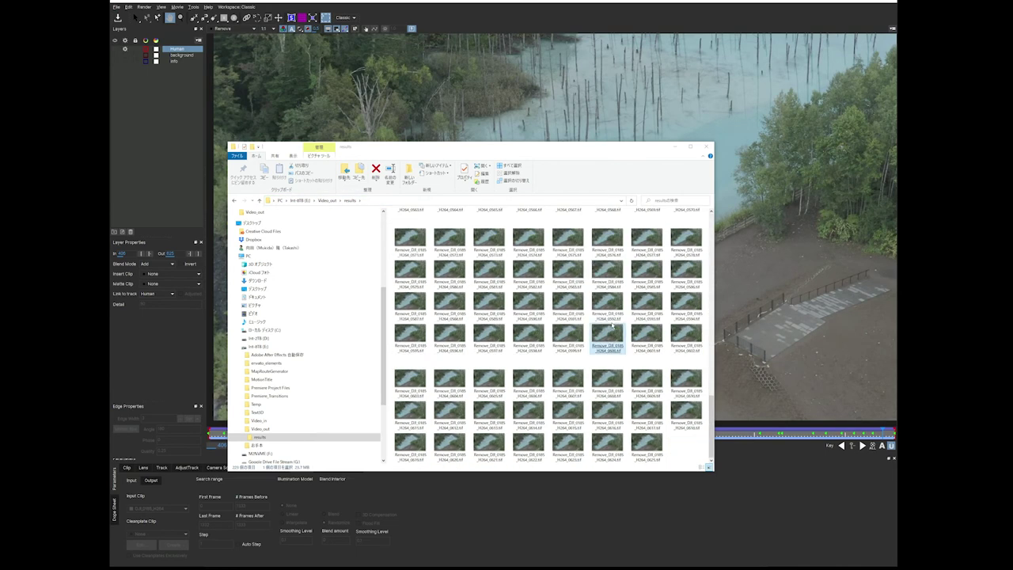
scroll(611, 324, "up", 10)
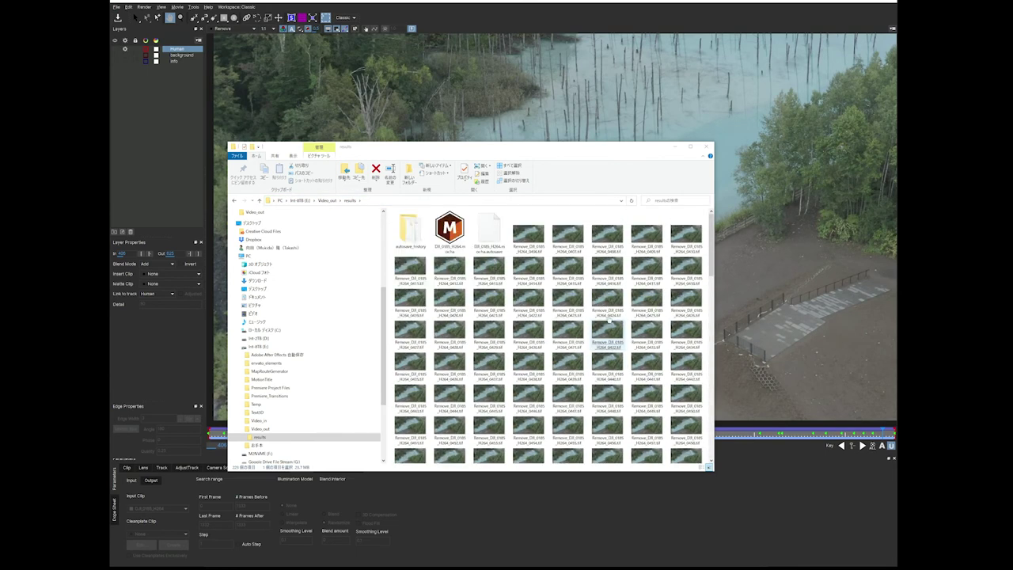
- Open the properties of Remove_DJI_0185_H264_0406.tif and examine its detailed image and file information
right_click(528, 238)
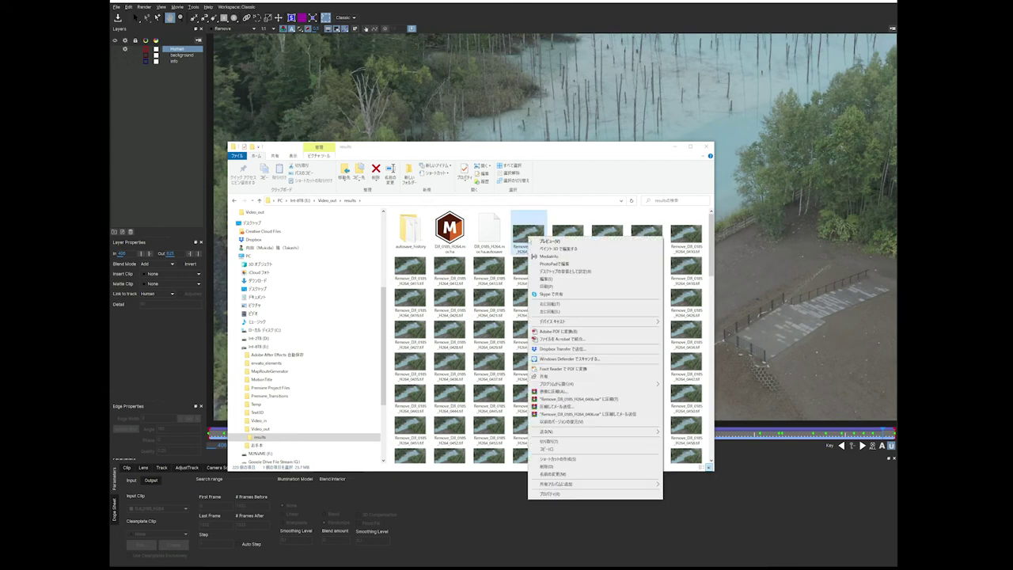
left_click(566, 494)
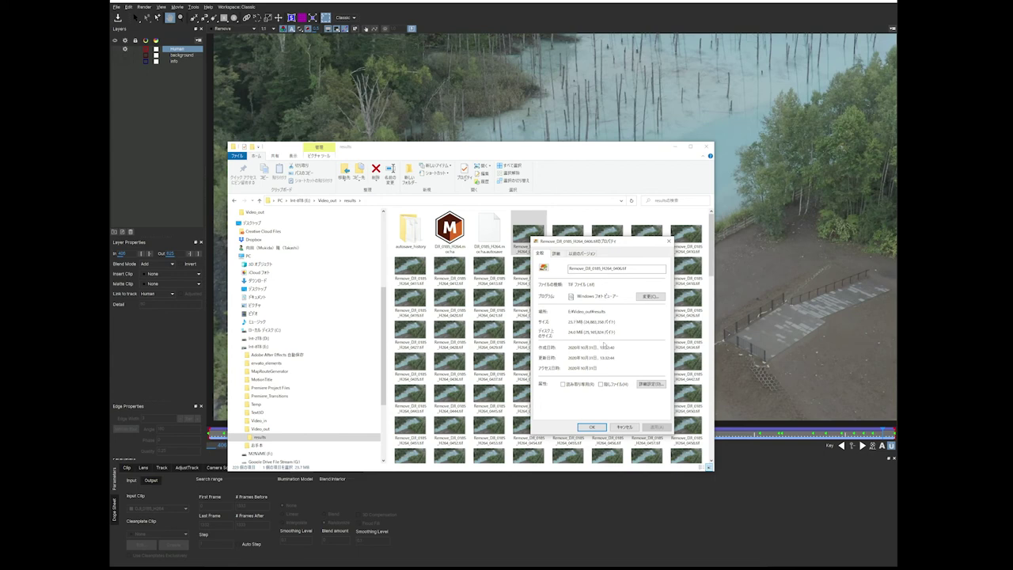
left_click(557, 254)
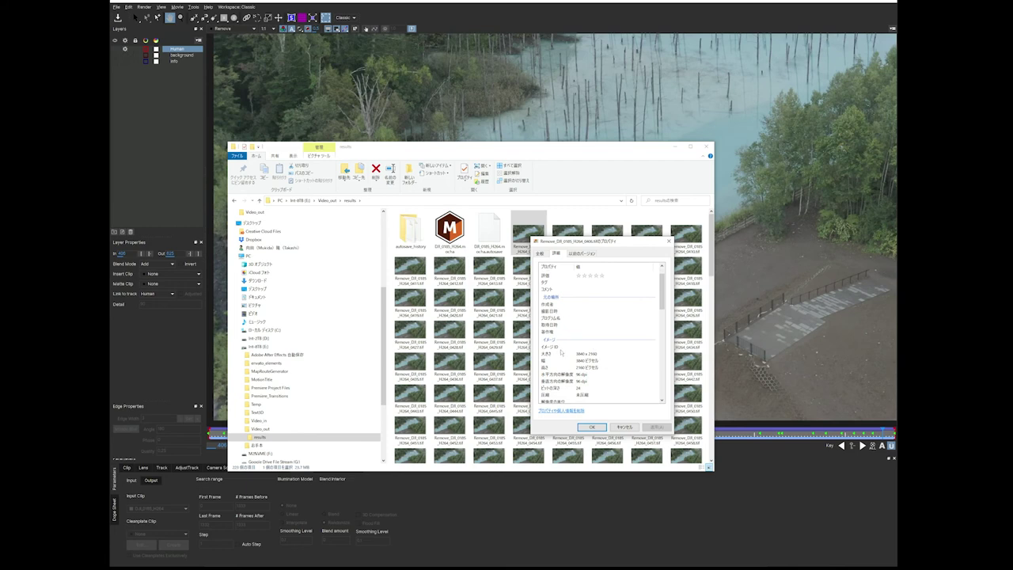
scroll(573, 364, "down", 3)
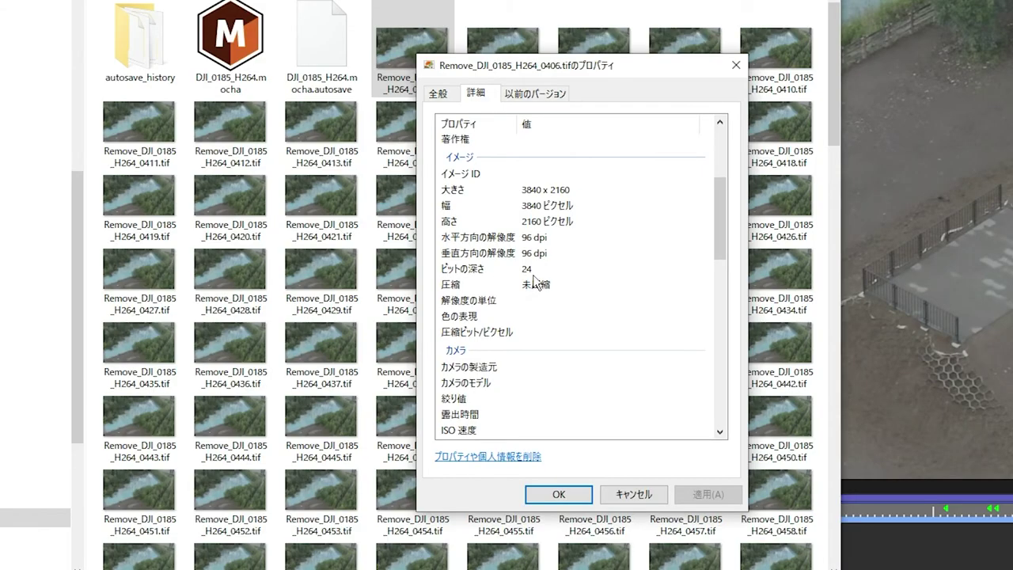
scroll(537, 283, "down", 2)
scroll(546, 312, "down", 2)
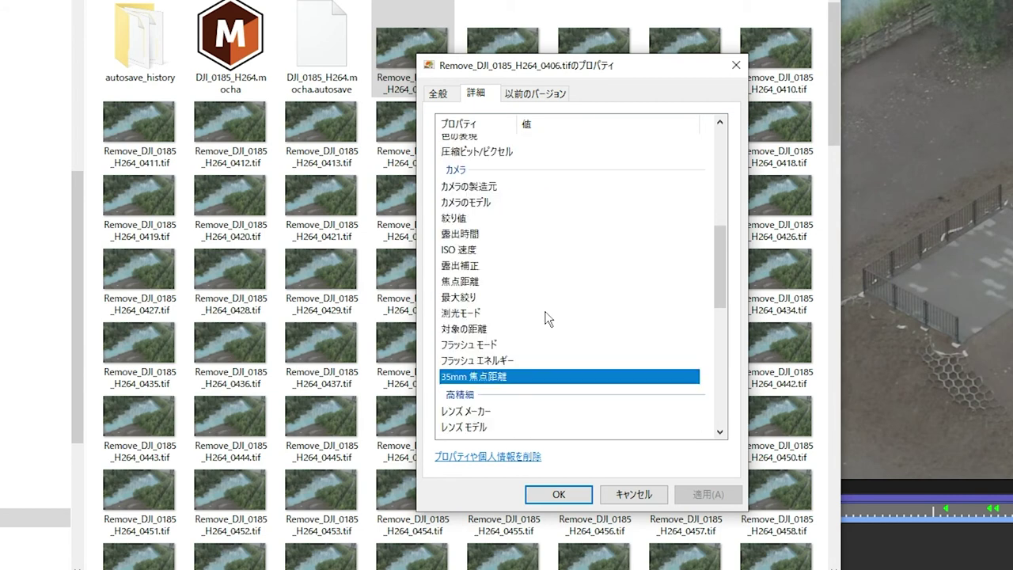
scroll(548, 318, "down", 8)
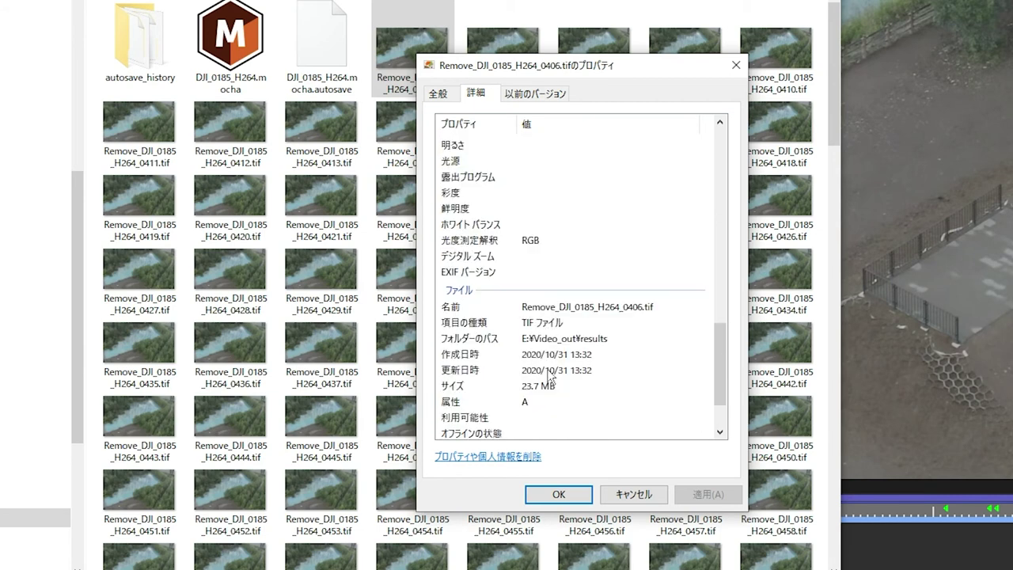
scroll(556, 376, "up", 1)
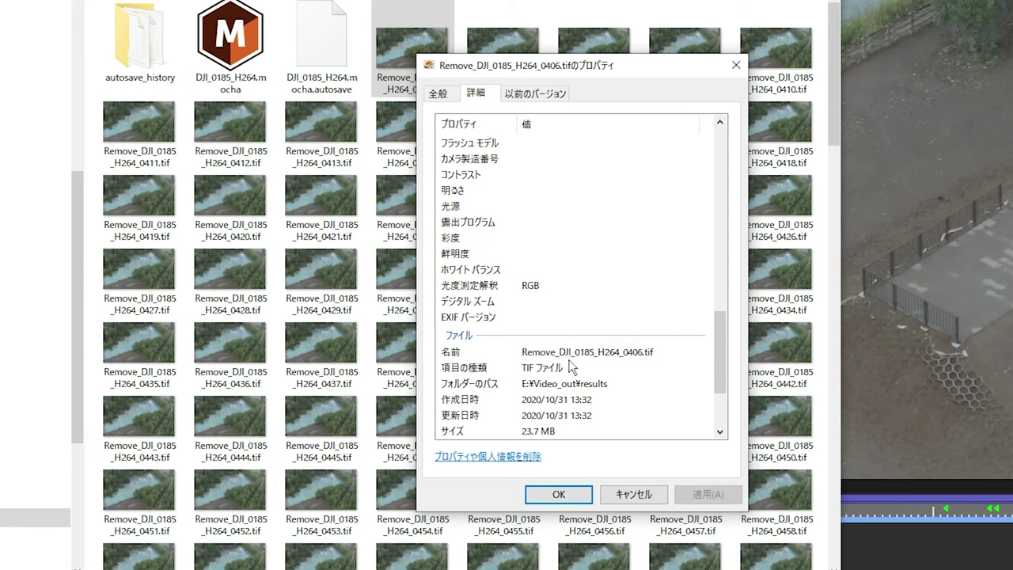
scroll(651, 269, "up", 10)
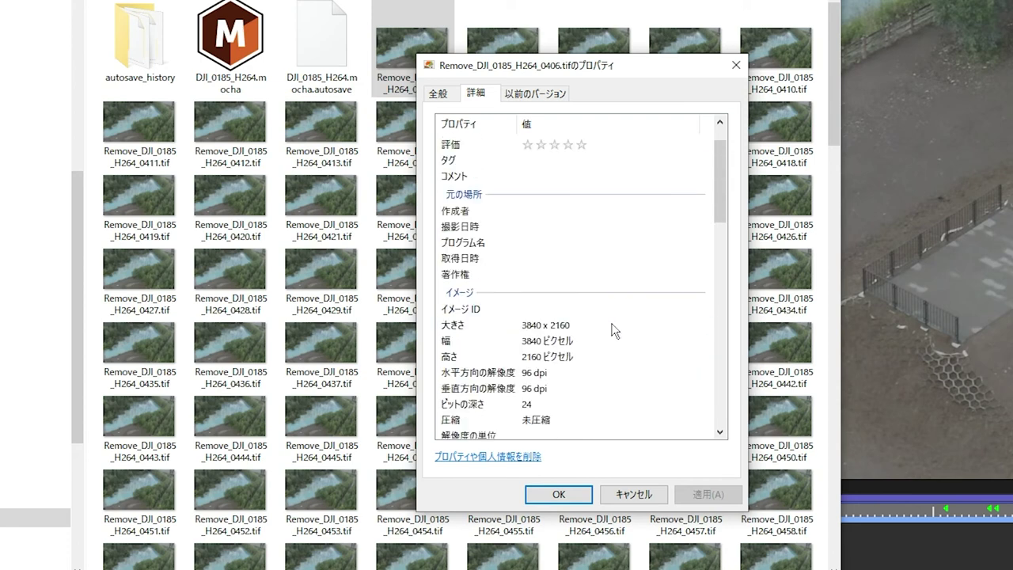